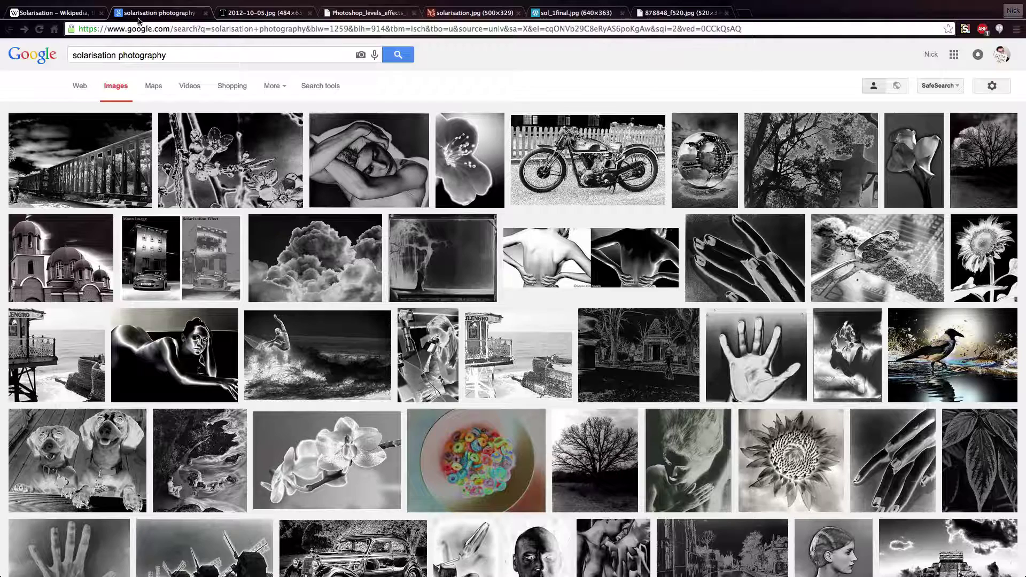
Browse the solarised example images in Chrome, ending on the solarised clouds photo.
left_click(165, 12)
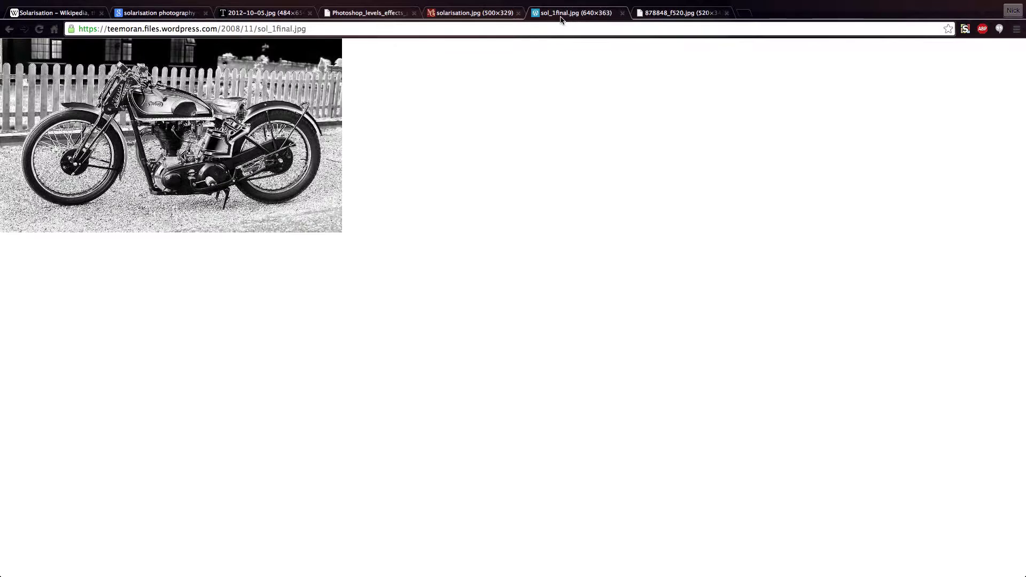
left_click(681, 20)
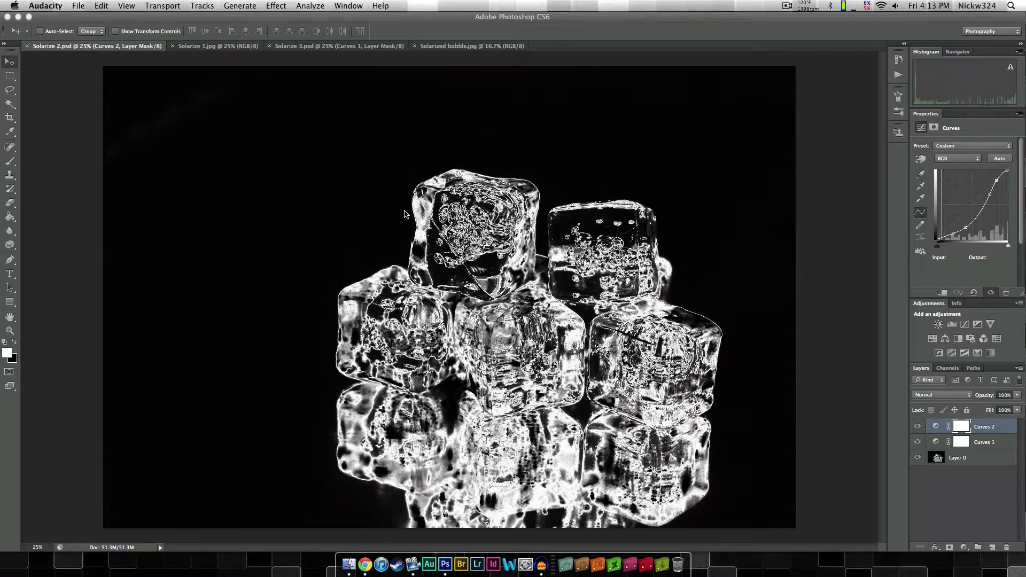
Hide and reshow Curves 2 and Curves 1 to compare the ice cubes, then view Solarize 1.jpg.
left_click(918, 428)
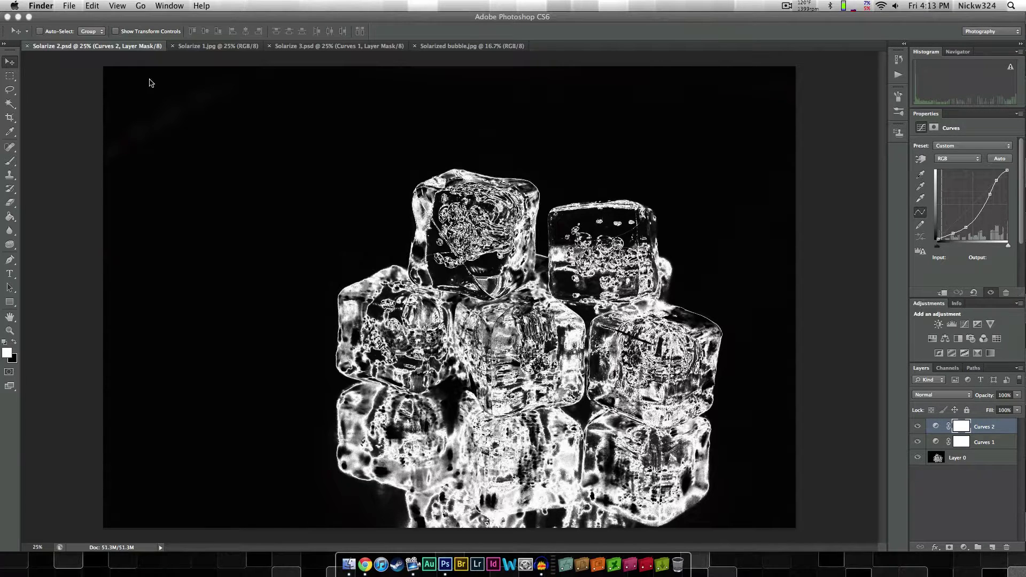
left_click(918, 427)
left_click(917, 443)
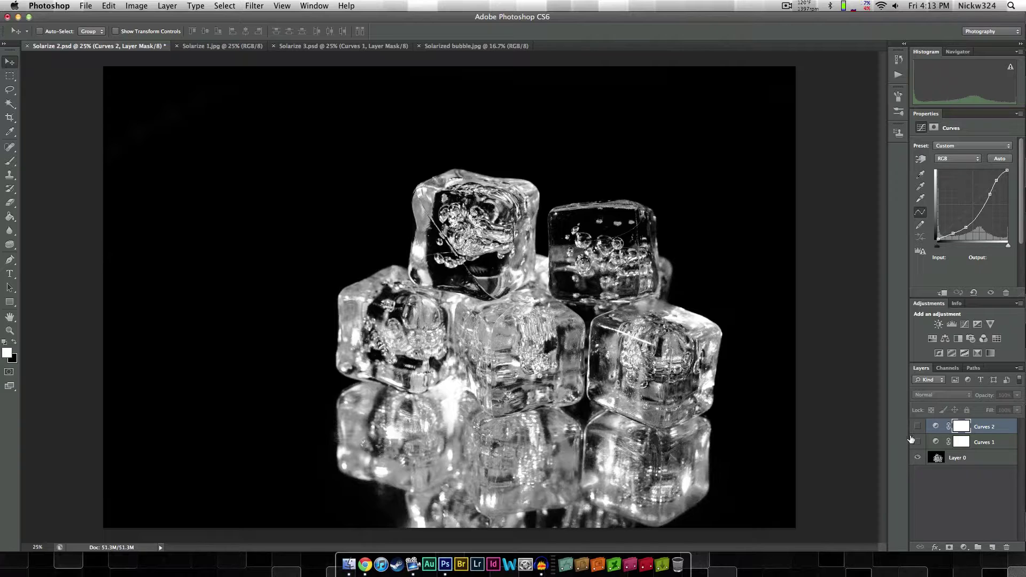
left_click(915, 441)
left_click(917, 426)
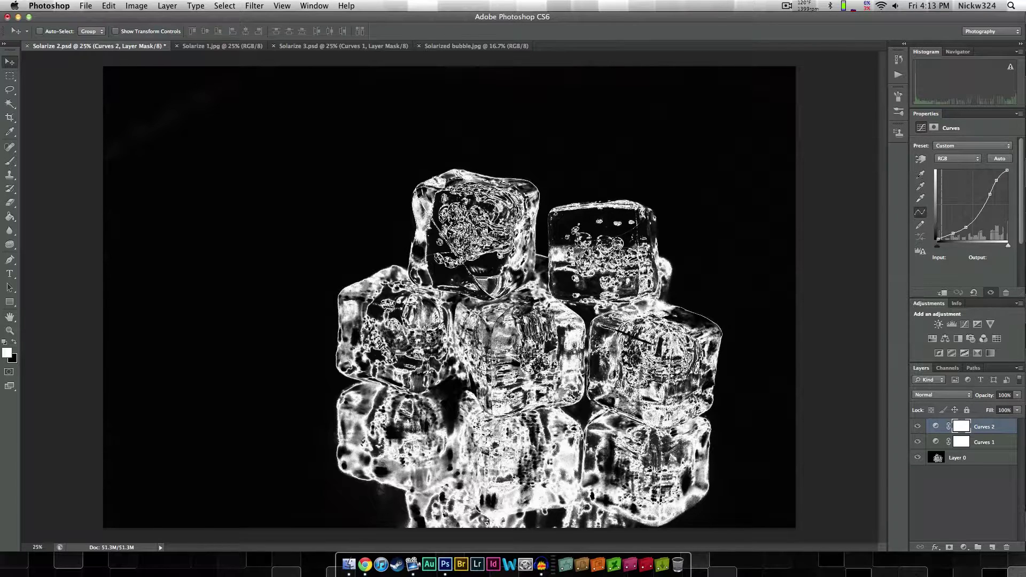
left_click(194, 47)
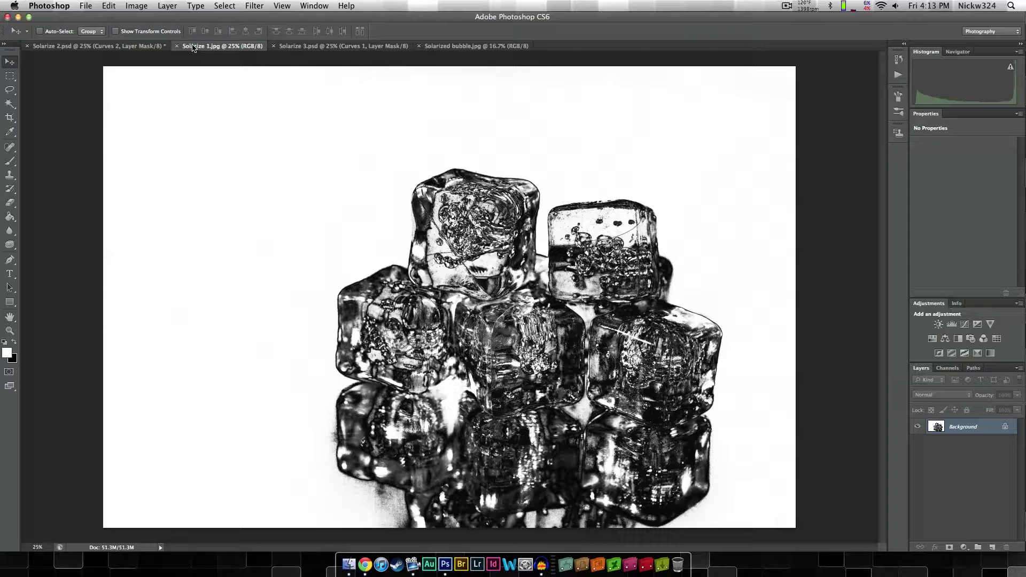
View the Solarize 3.psd headlight and Solarized bubble.jpg examples, then return to Solarize 2.psd.
left_click(331, 46)
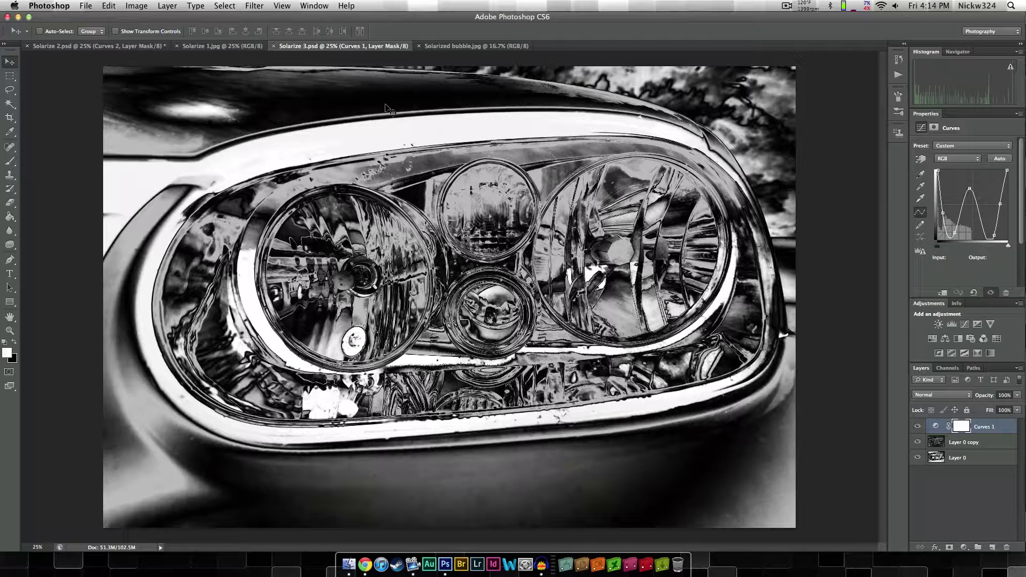
left_click(441, 47)
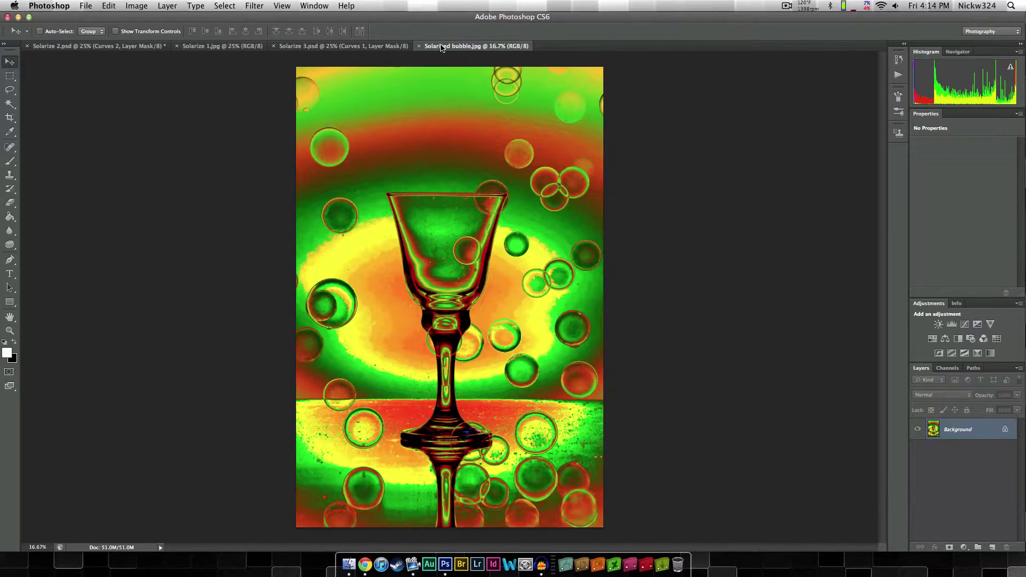
left_click(135, 47)
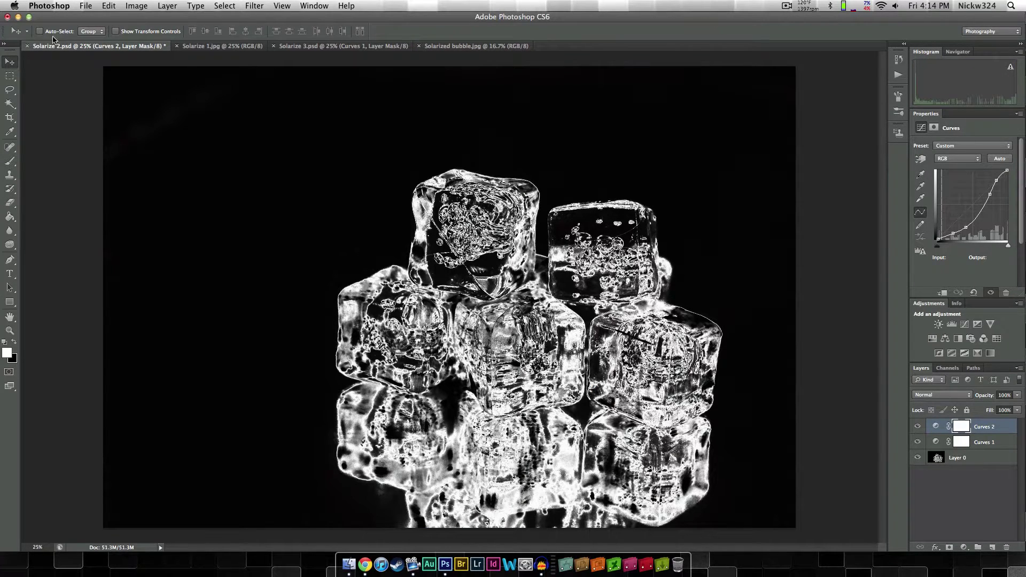
Close Solarize 2.psd without saving and open Ice 1.jpg from the downloaded Flickr photos.
left_click(27, 46)
left_click(484, 192)
left_click(629, 564)
left_click_drag(723, 297, 444, 571)
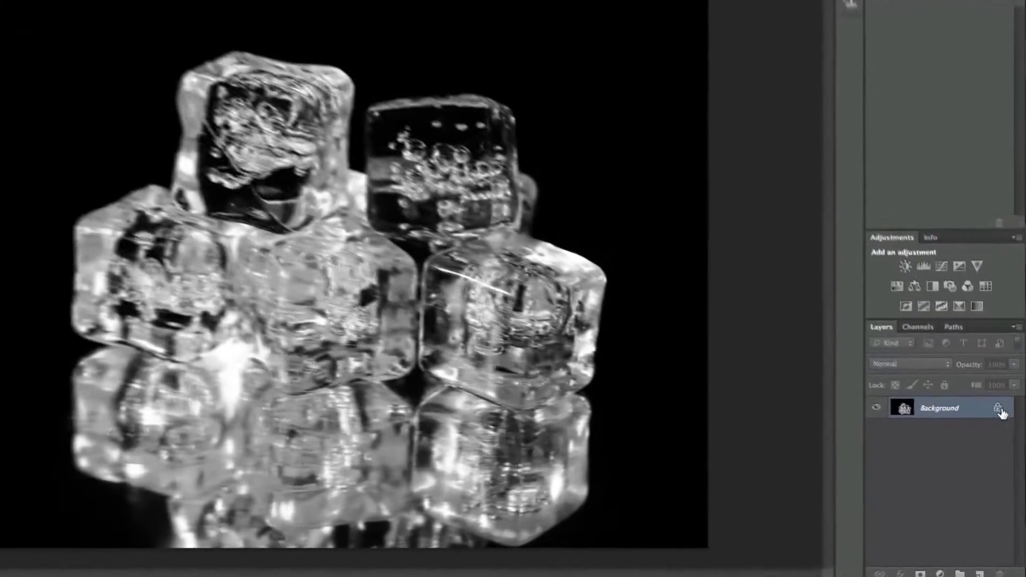
Convert the Background into Layer 0 and duplicate it as Layer 0 copy.
double_click(1008, 429)
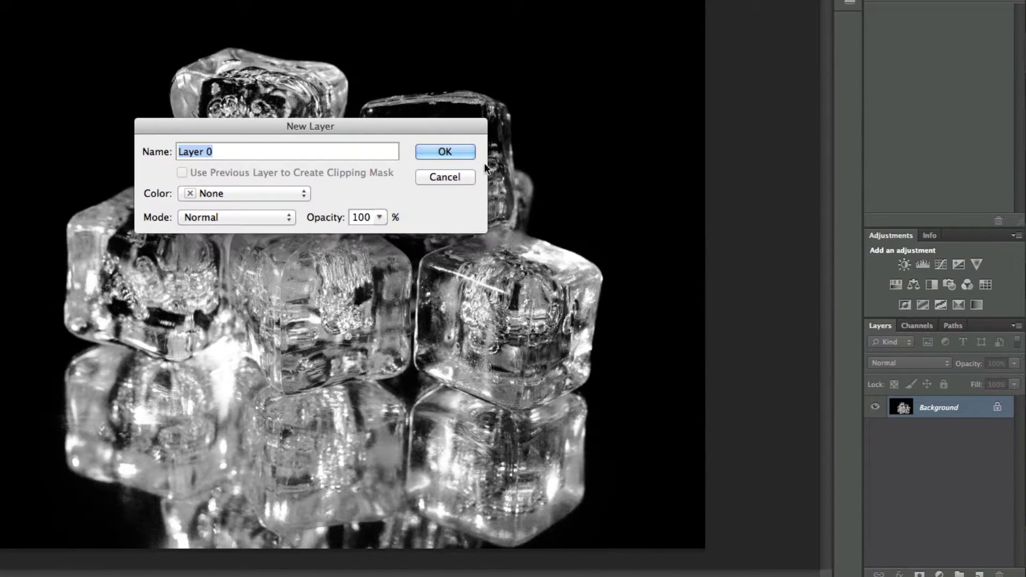
left_click(460, 152)
right_click(960, 407)
key("Escape")
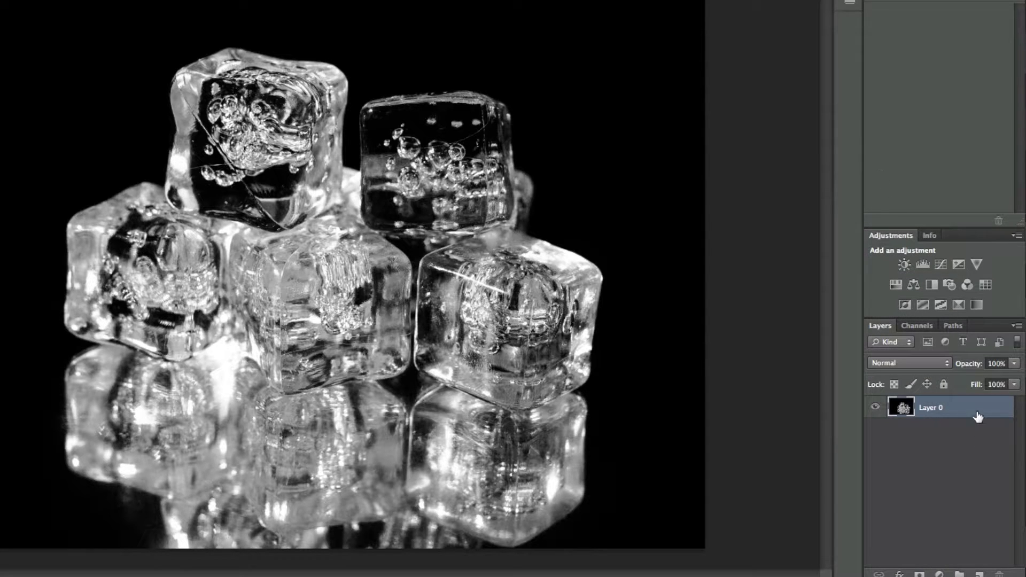
right_click(977, 416)
left_click(882, 156)
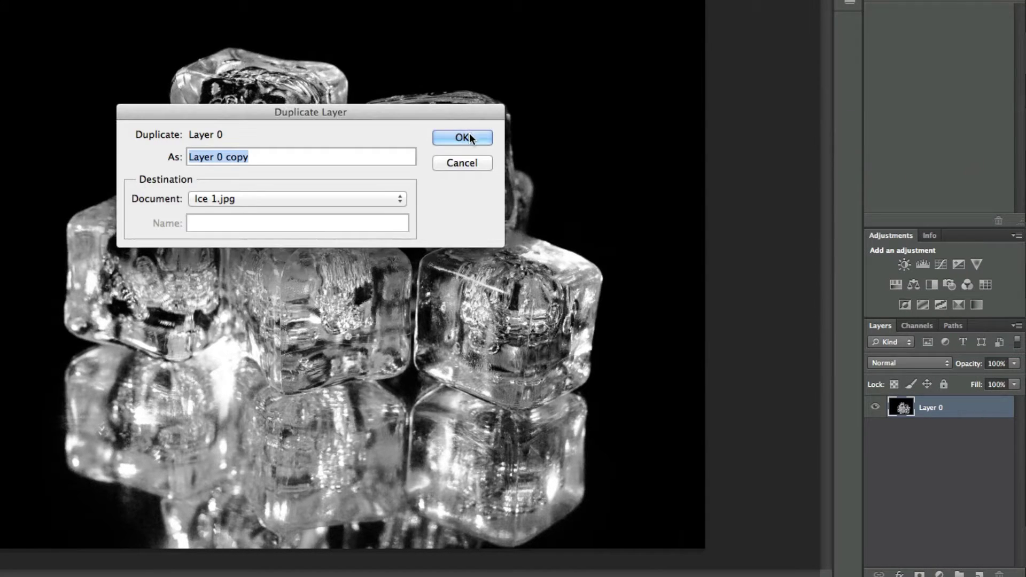
left_click(469, 137)
left_click(475, 9)
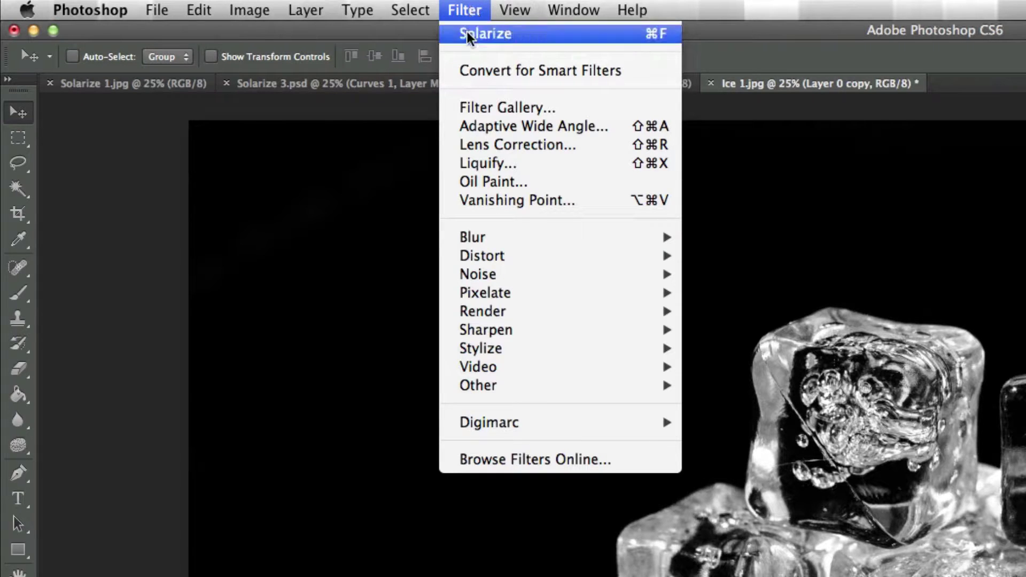
Run Filter > Stylize > Solarize on Layer 0 copy, giving grey ice outlines on black.
mouse_move(534, 348)
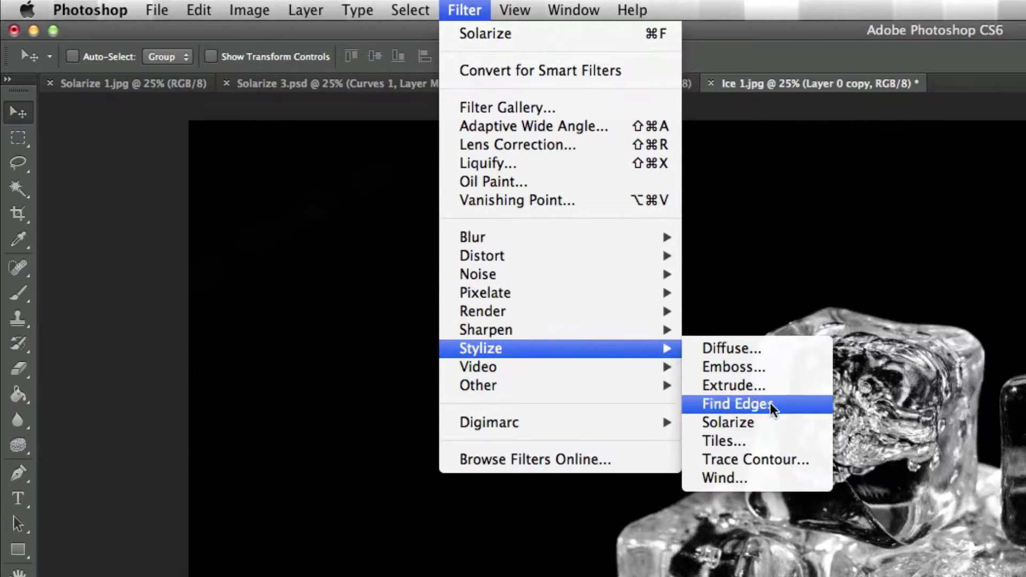
left_click(768, 422)
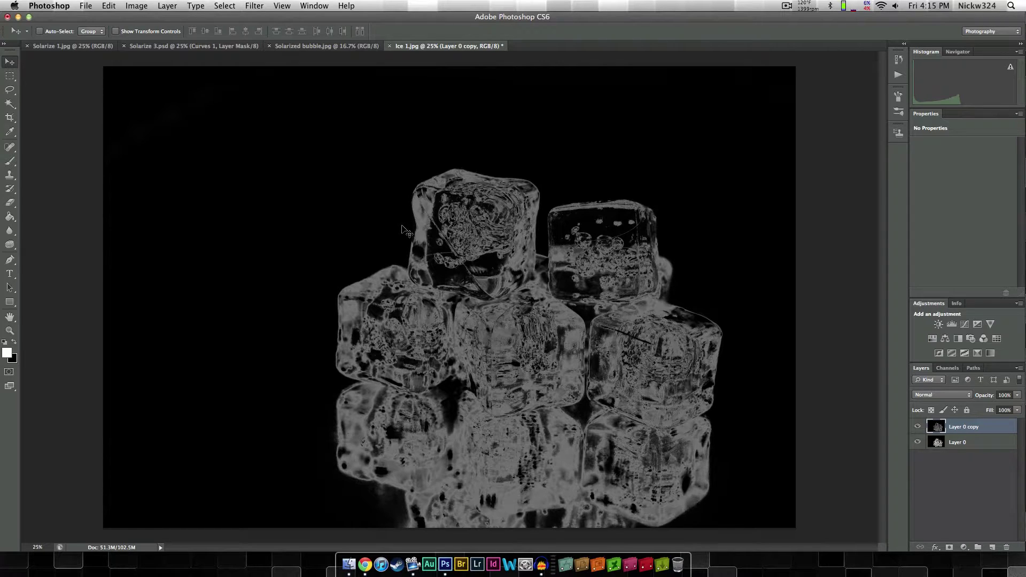
Delete Layer 0 copy, add a Curves adjustment layer and float its Properties panel aside.
key("BackSpace")
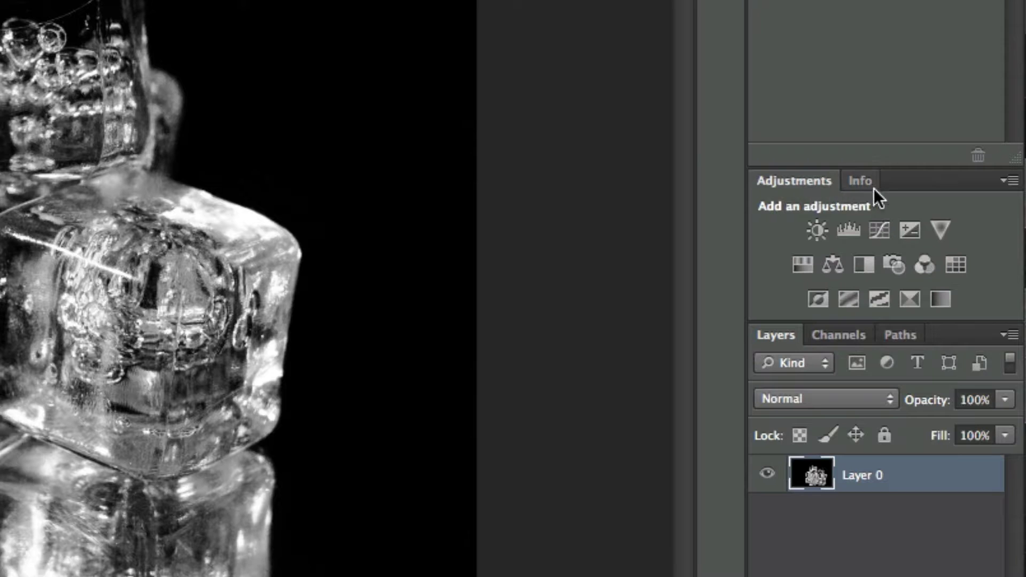
left_click(880, 234)
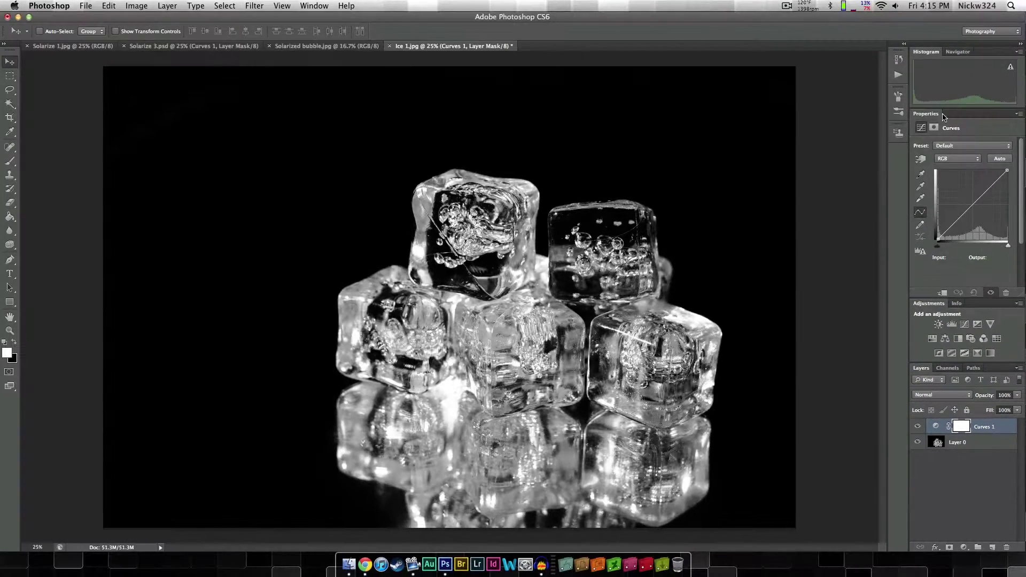
left_click_drag(939, 117, 468, 150)
left_click_drag(526, 138, 111, 67)
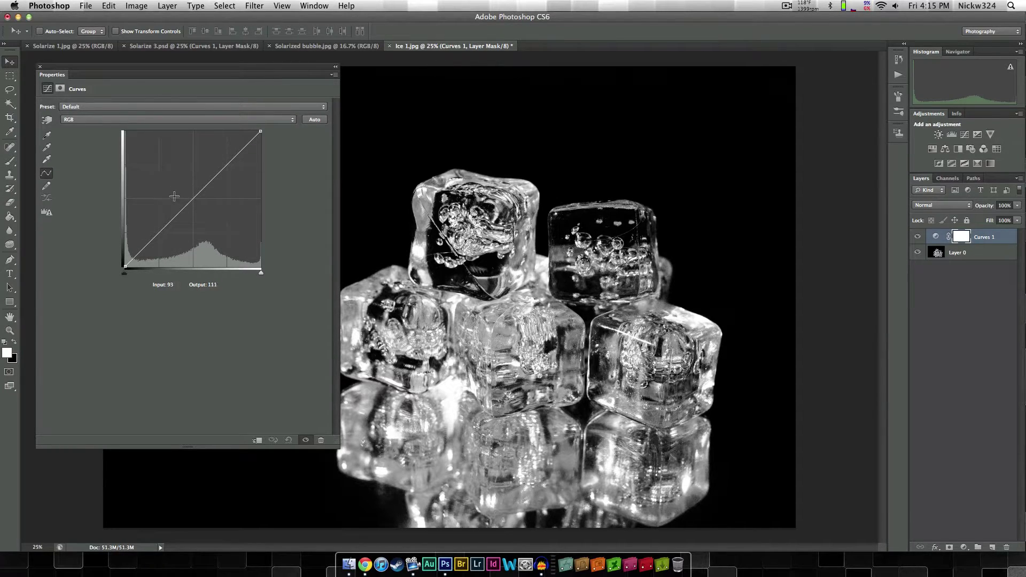
Try an S-shaped curve, then undo it back to the straight default curve.
left_click_drag(175, 211, 160, 194)
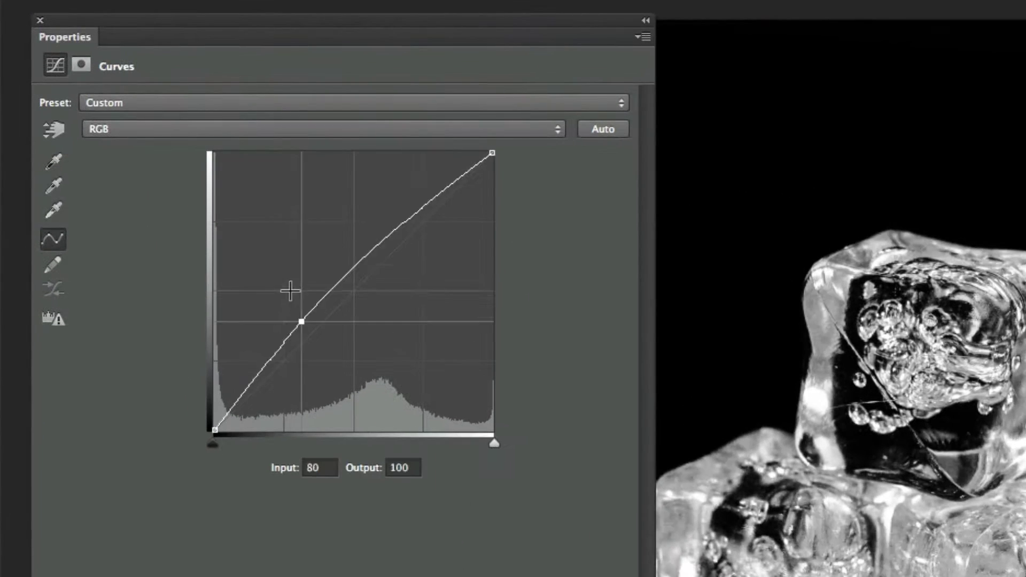
left_click_drag(441, 159, 440, 259)
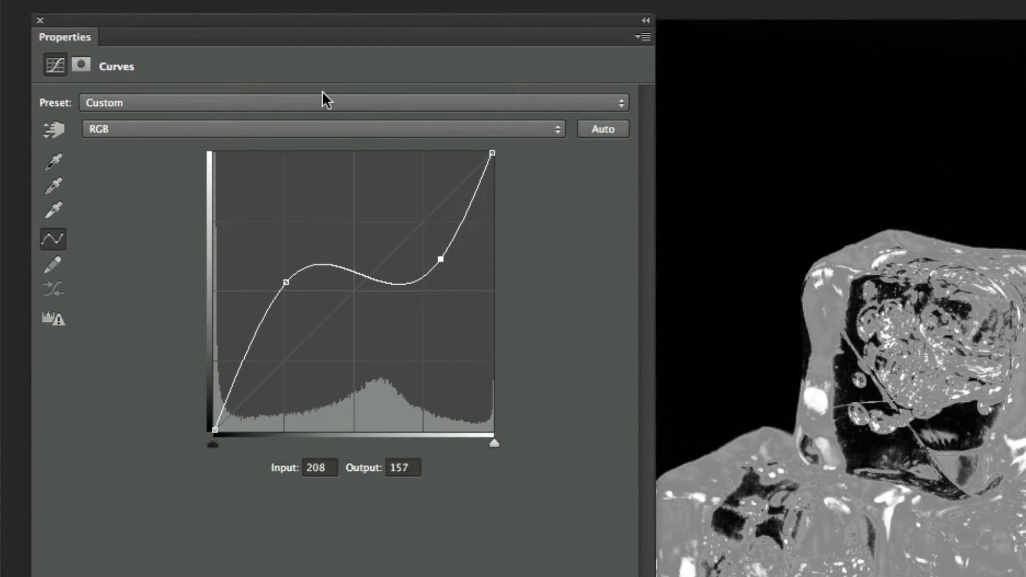
key("ctrl+alt+z")
key("ctrl+alt+z")
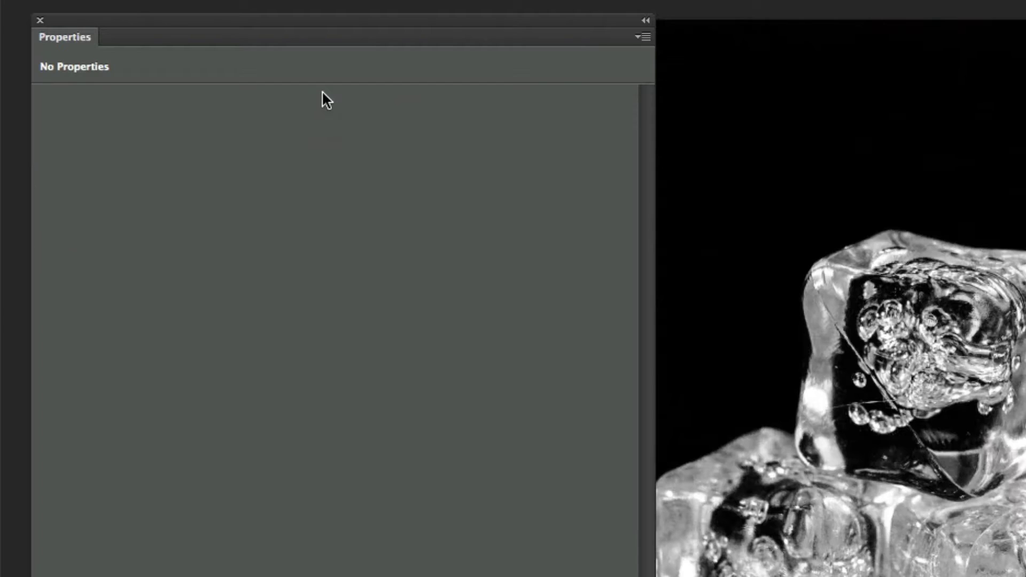
key("ctrl+shift+z")
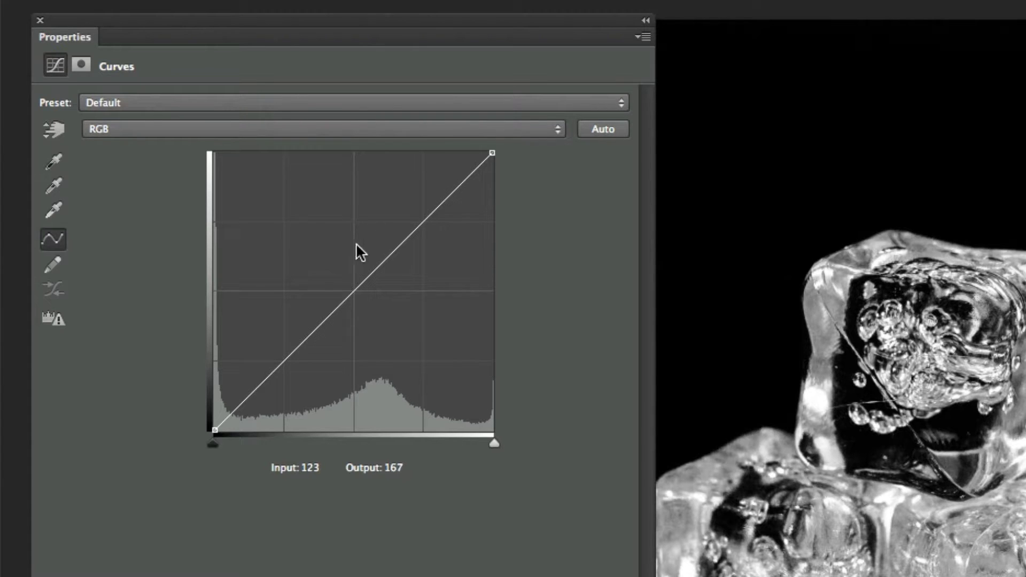
Pencil-draw an inverted-V curve on a finer grid, peaking at white at input 128.
left_click(310, 223, "alt")
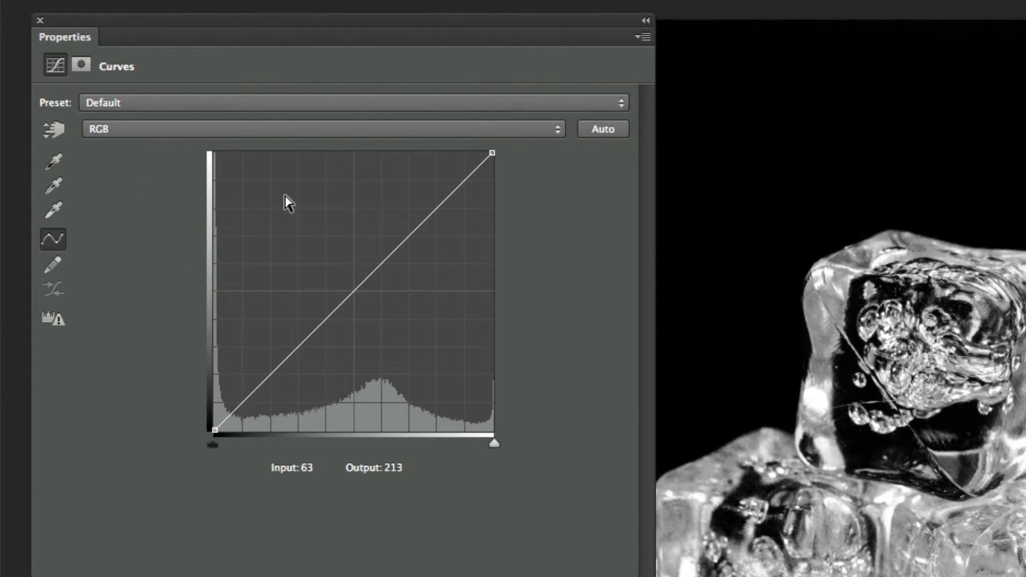
left_click(47, 271)
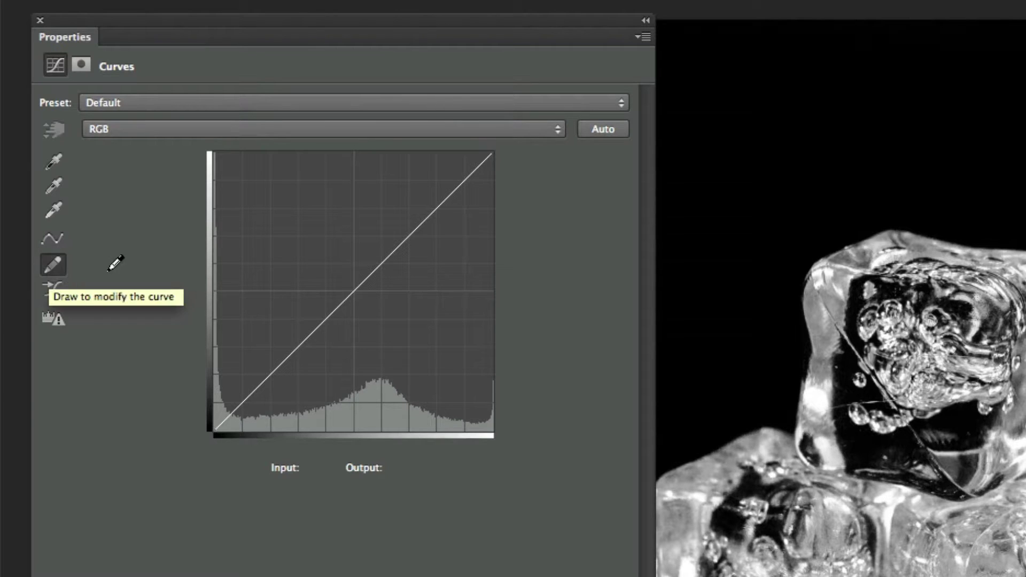
left_click(218, 427)
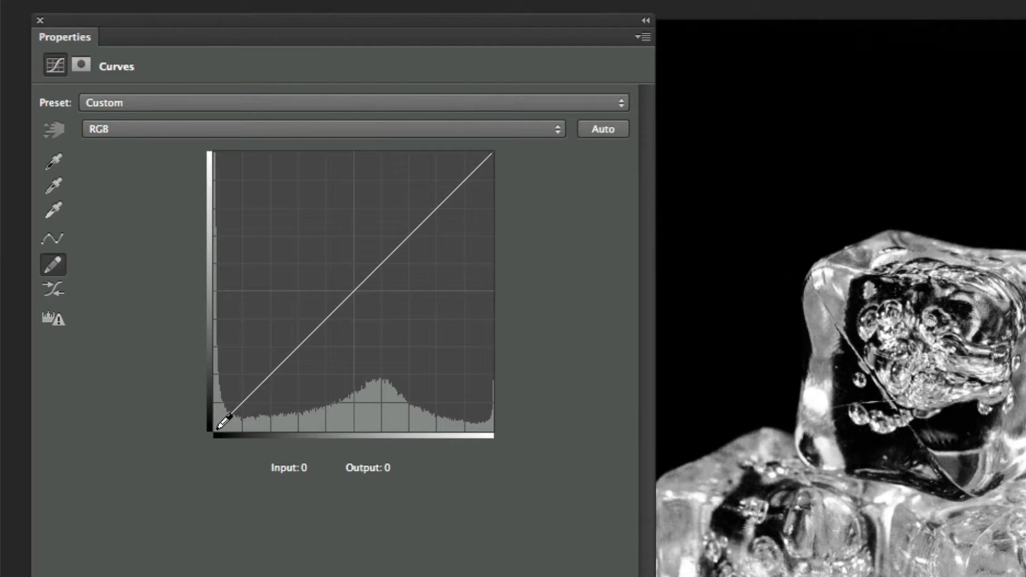
left_click(356, 152, "shift")
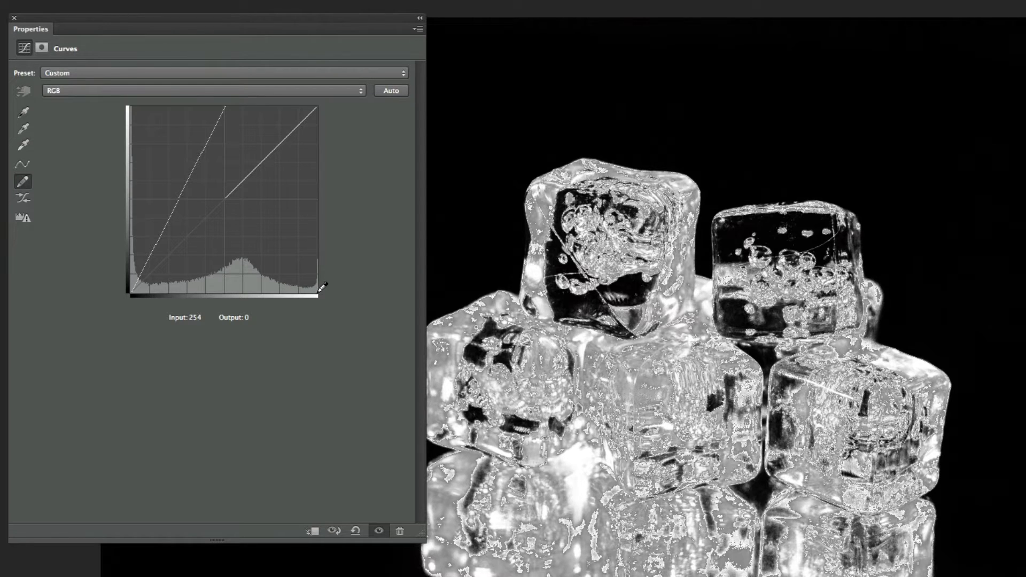
left_click(320, 291, "shift")
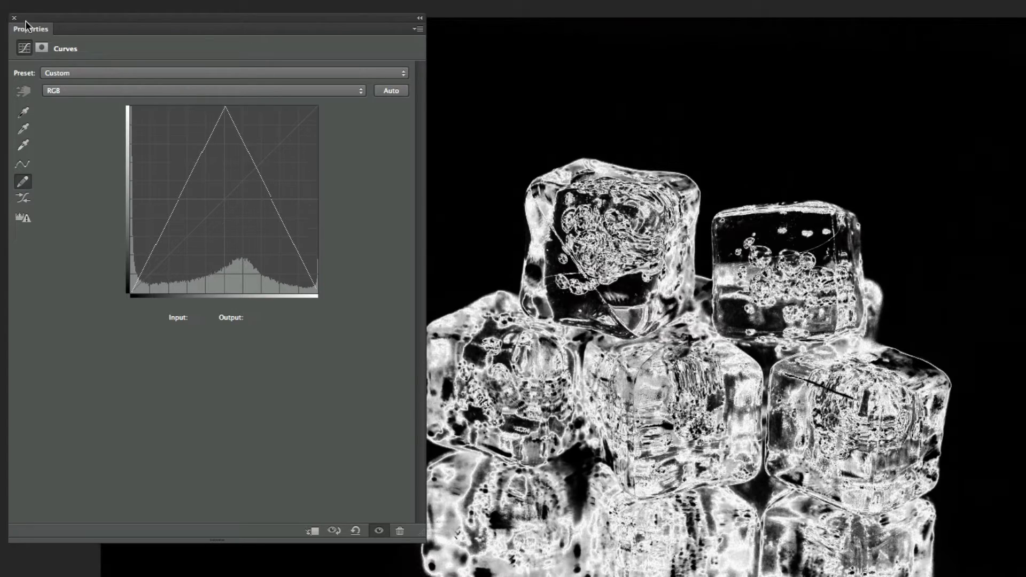
left_click_drag(28, 25, 398, 56)
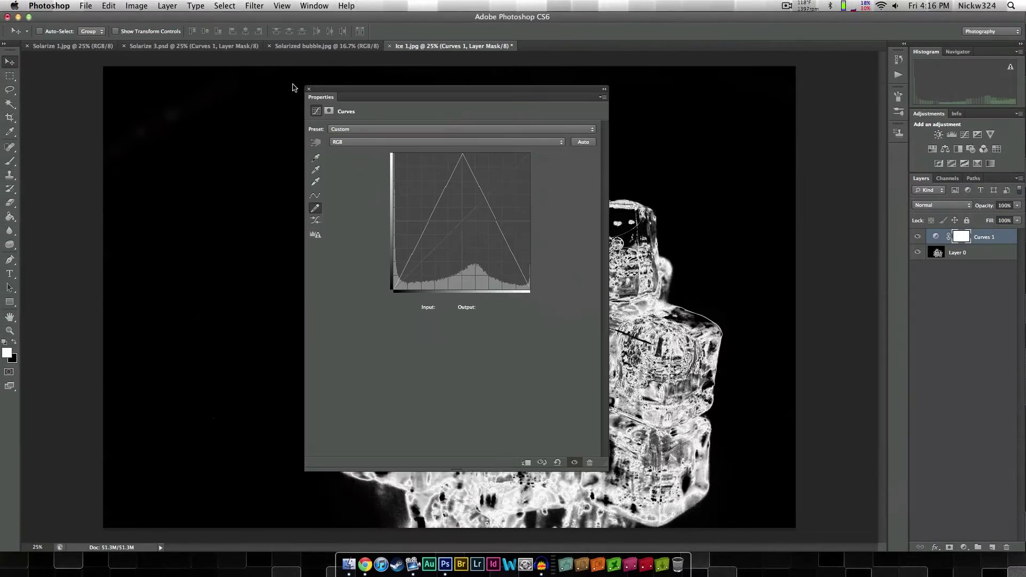
left_click_drag(292, 87, 130, 85)
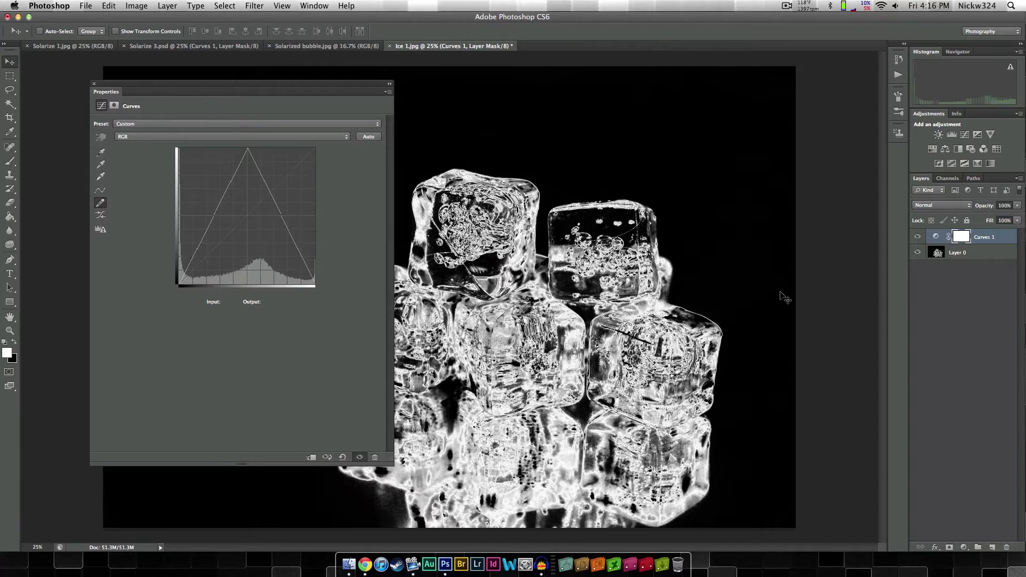
Add a Curves 2 adjustment and nudge a midtone point on its curve.
left_click(944, 333)
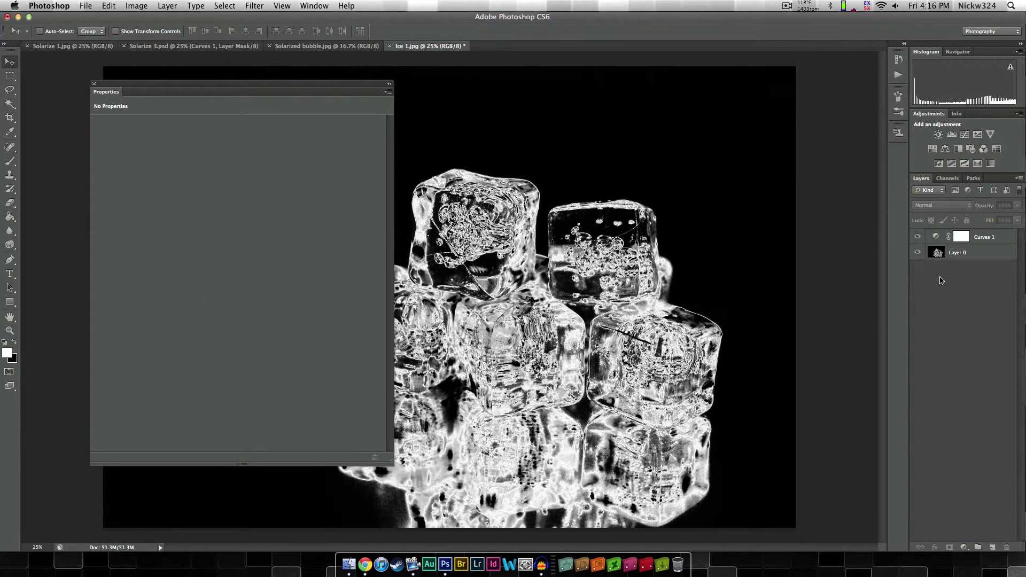
left_click(964, 134)
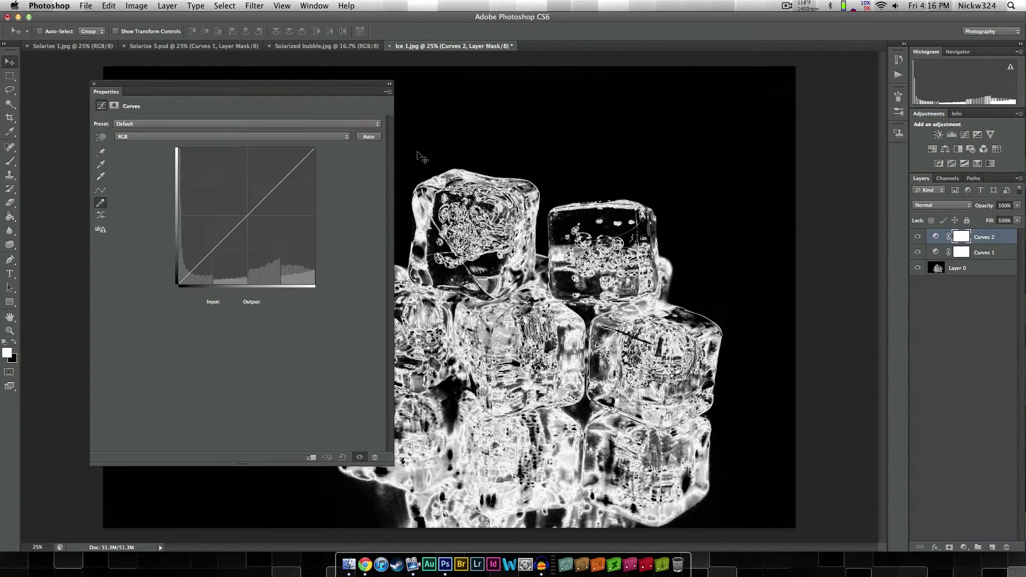
left_click(99, 191)
left_click_drag(223, 243, 246, 218)
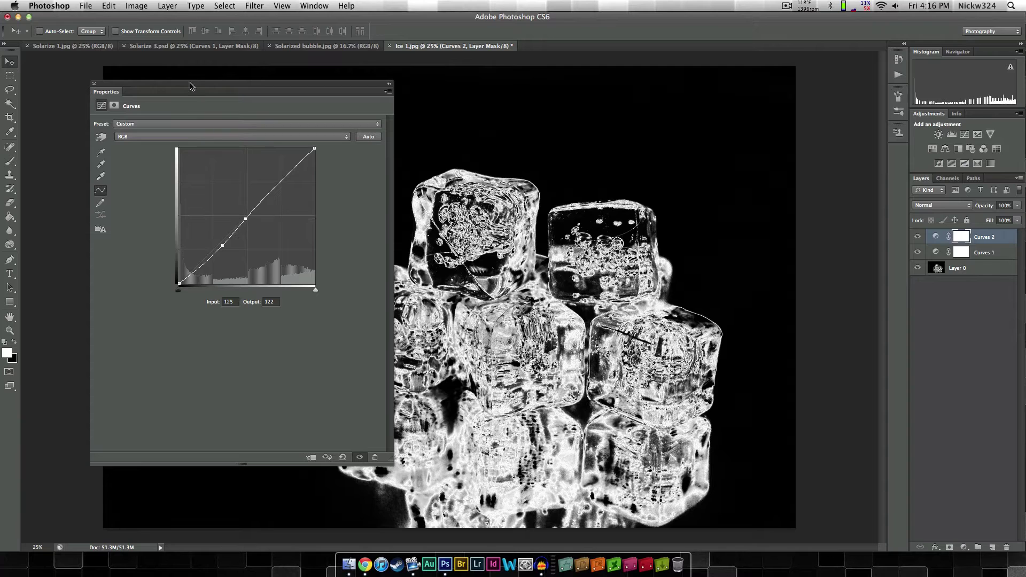
left_click_drag(190, 83, 948, 115)
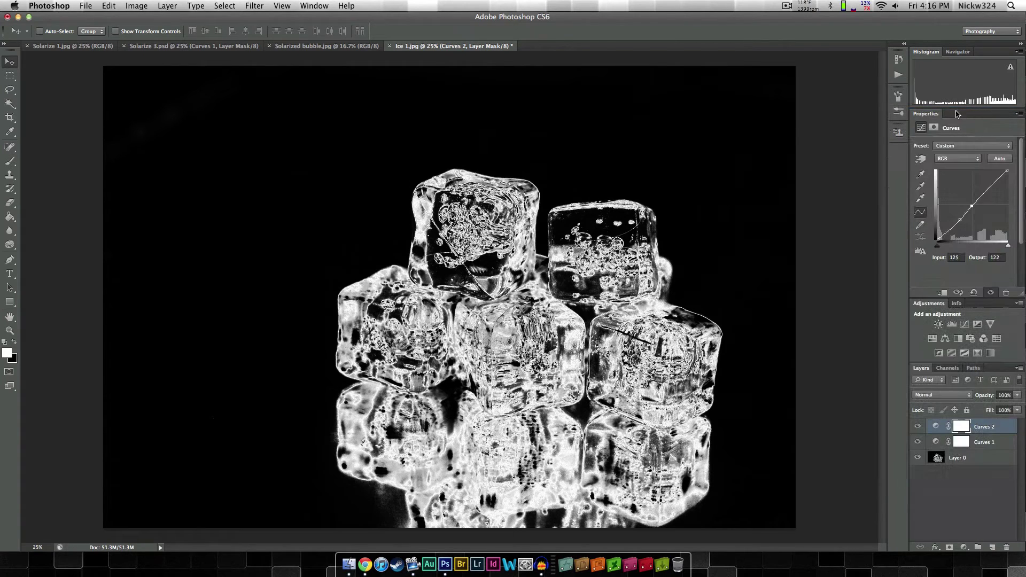
Compare against Solarize 1.jpg, then back in Ice 1.jpg undo both Curves layers.
left_click(76, 47)
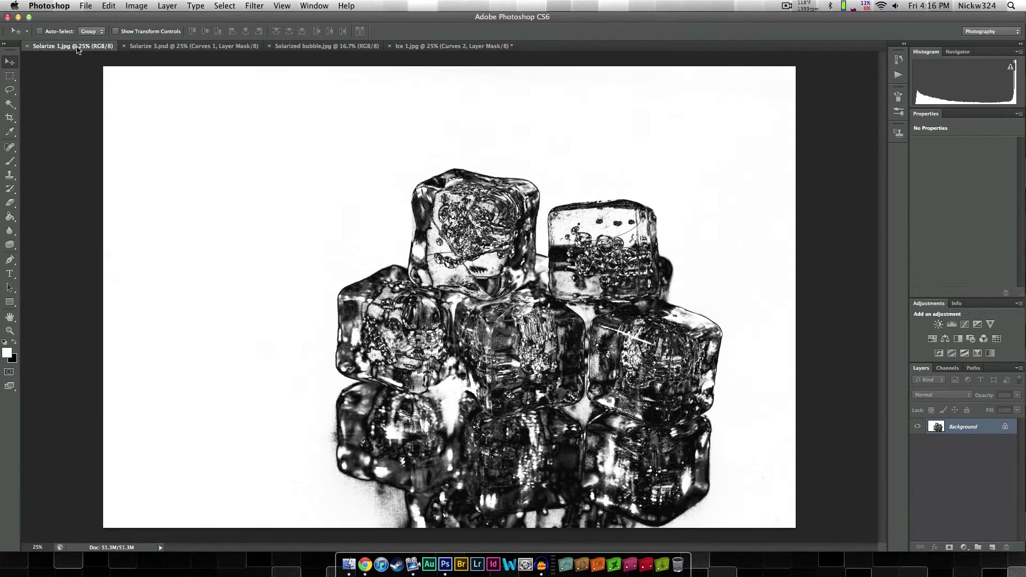
left_click(438, 47)
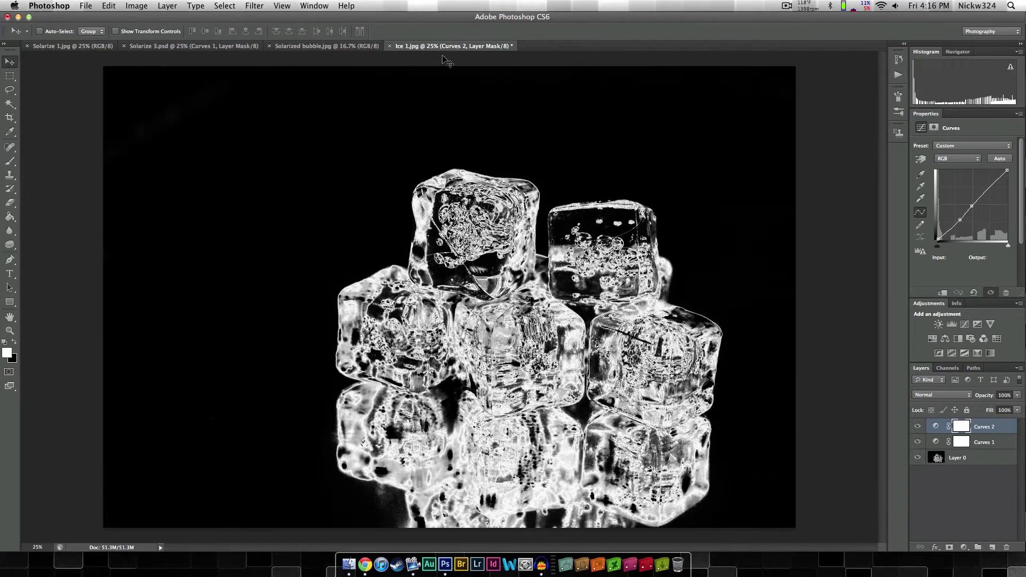
key("ctrl+alt+z")
key("ctrl+alt+z")
key("ctrl+alt+z")
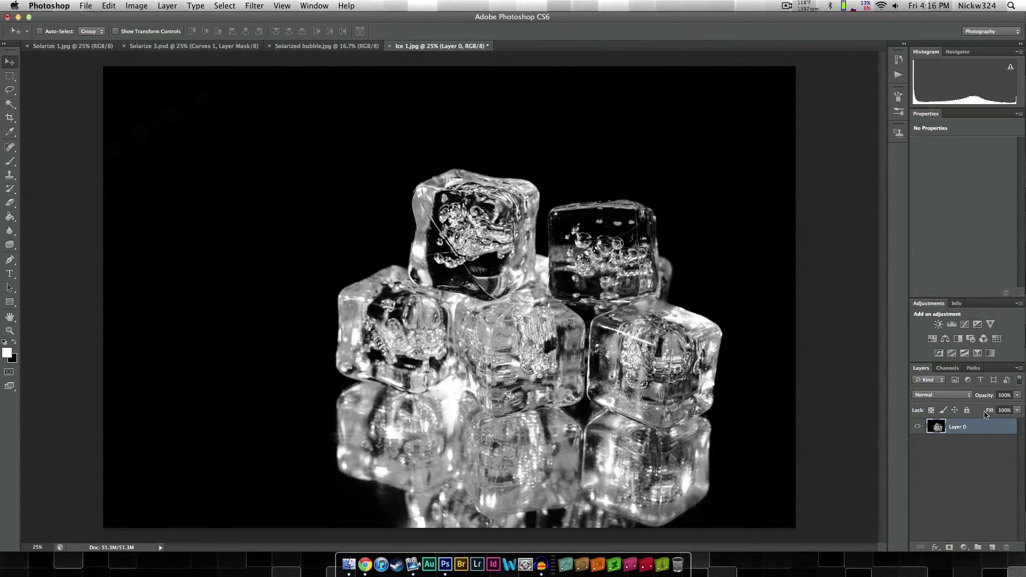
Add a new Curves 1 layer and shape its curve with points, raising a midtone peak.
left_click(964, 324)
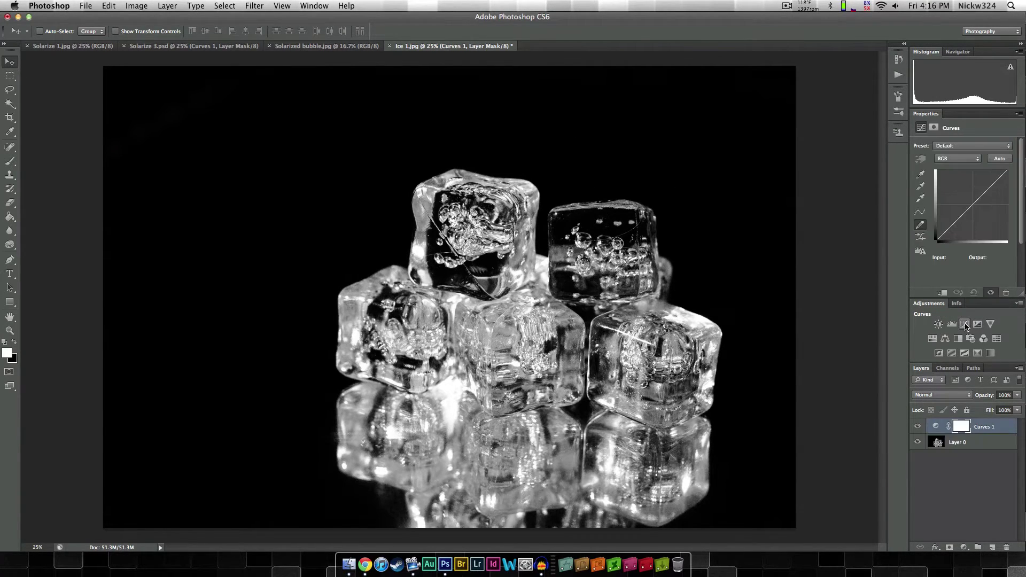
left_click_drag(925, 114, 103, 52)
left_click(45, 156)
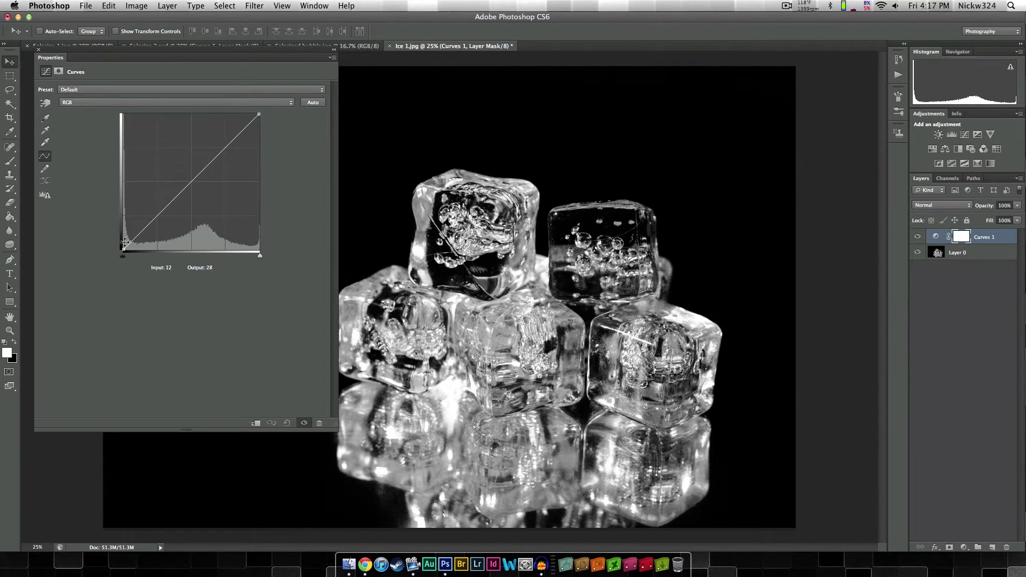
left_click_drag(124, 248, 105, 83)
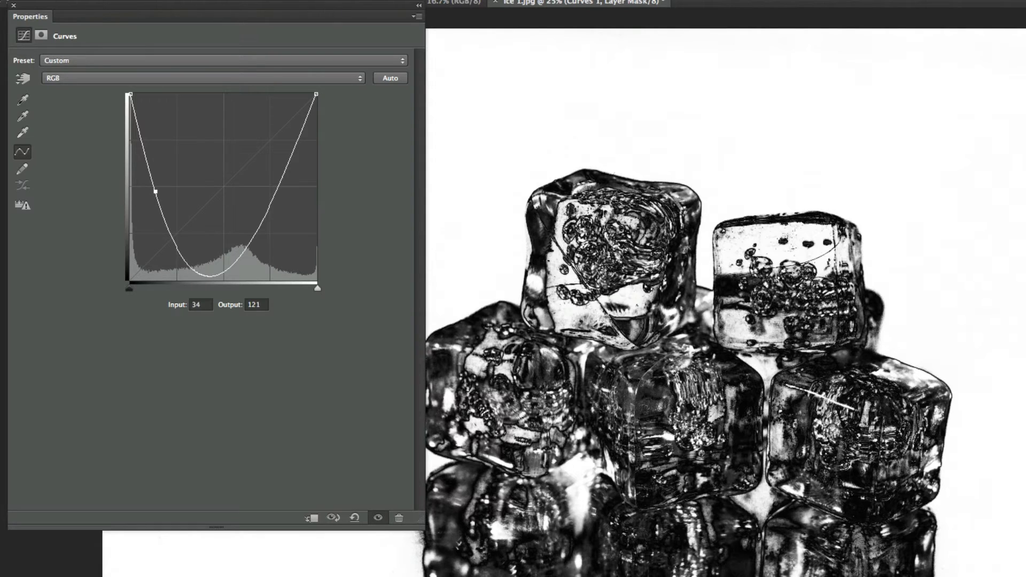
left_click_drag(176, 12, 164, 115)
left_click_drag(203, 392, 203, 358)
left_click_drag(248, 314, 266, 340)
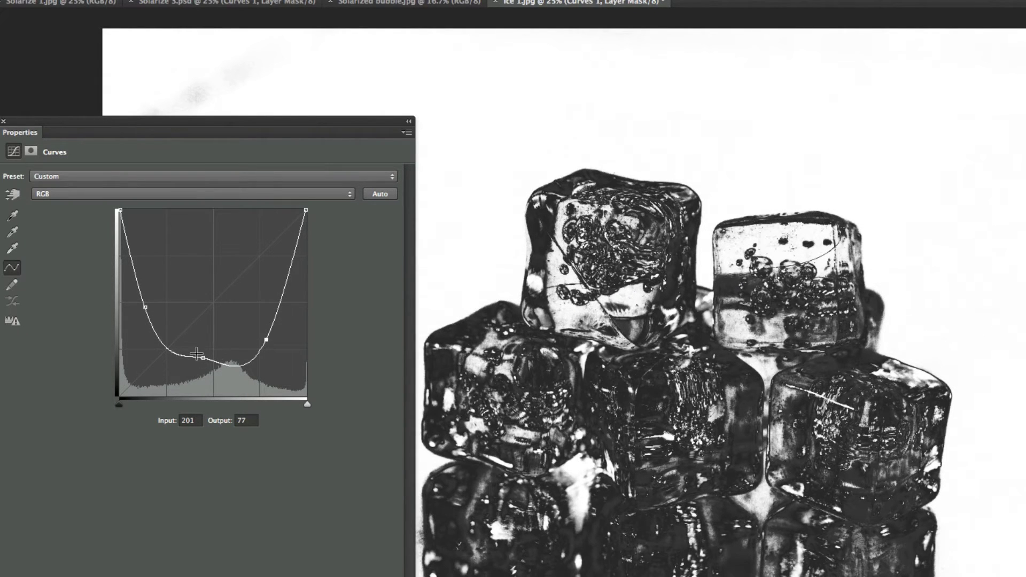
left_click(203, 357)
left_click_drag(203, 357, 206, 268)
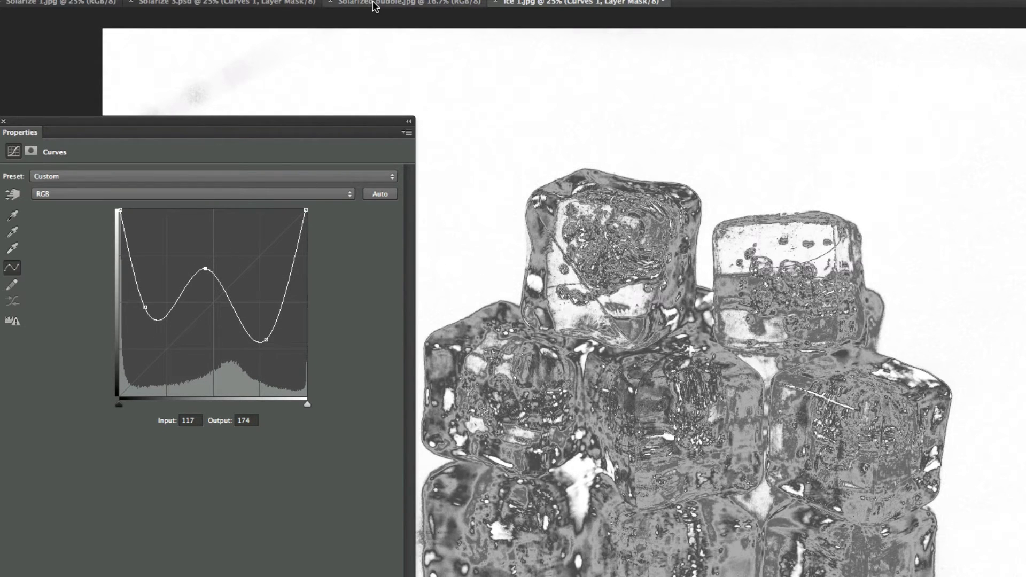
Compare the bubble and headlight examples, then pull the midtone peak down into a U-shaped curve.
left_click(373, 5)
left_click(286, 5)
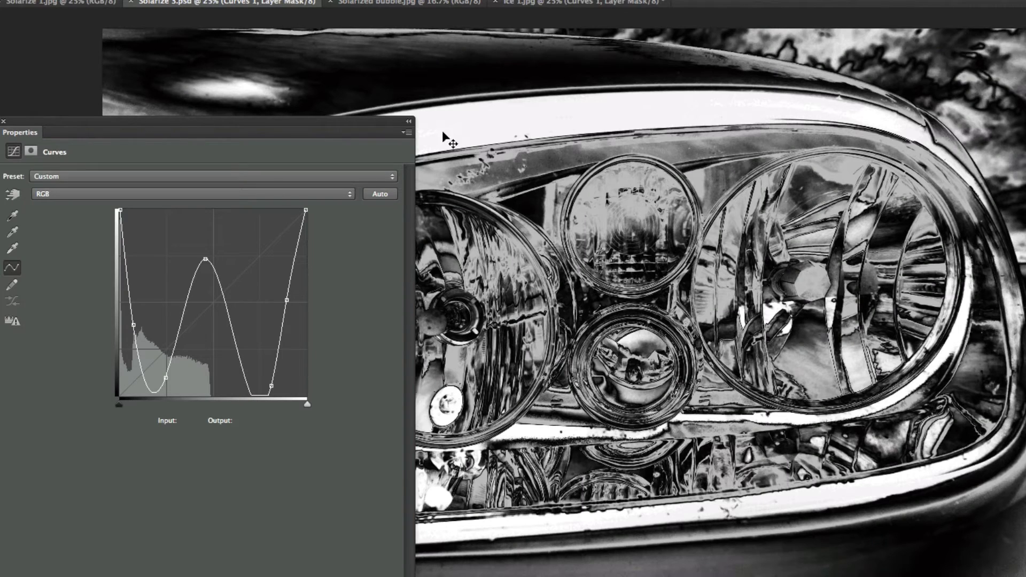
left_click_drag(323, 126, 384, 120)
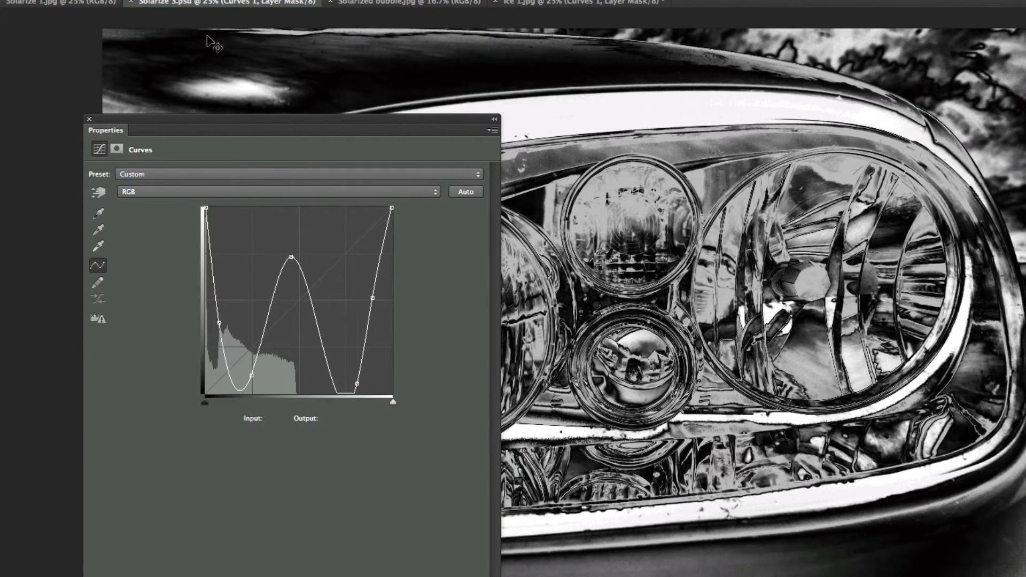
left_click(571, 2)
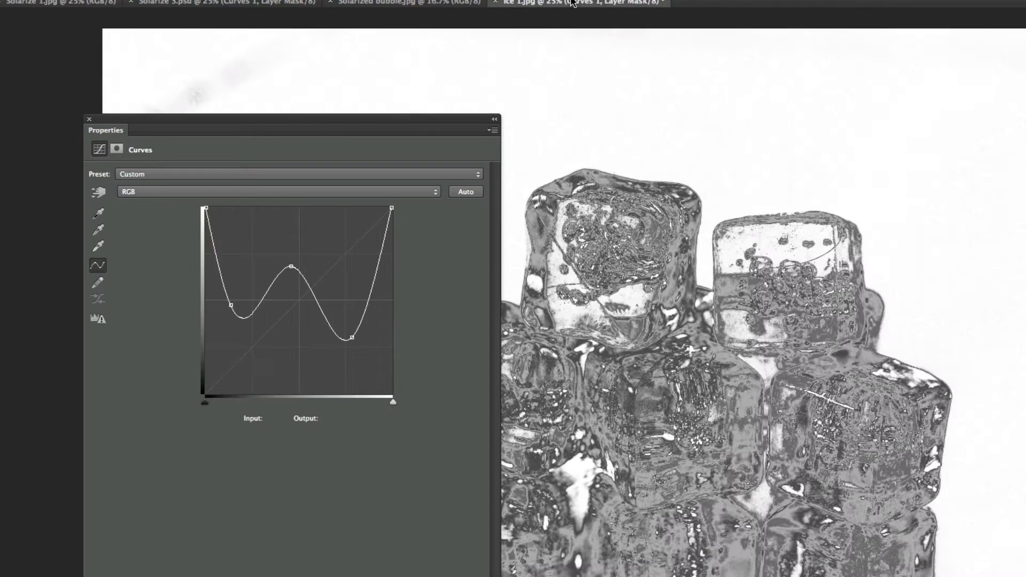
left_click_drag(340, 124, 264, 85)
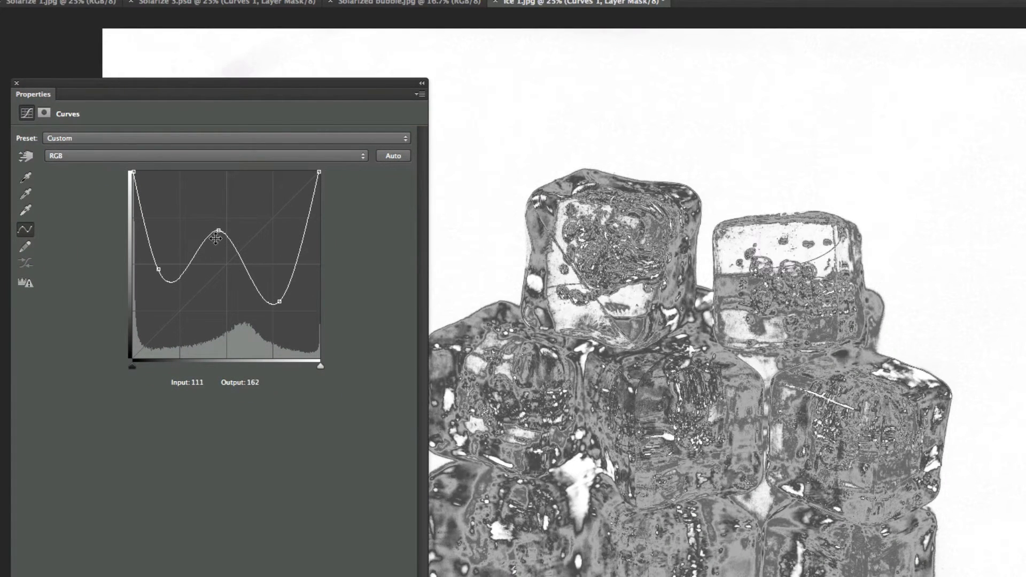
left_click_drag(216, 239, 215, 354)
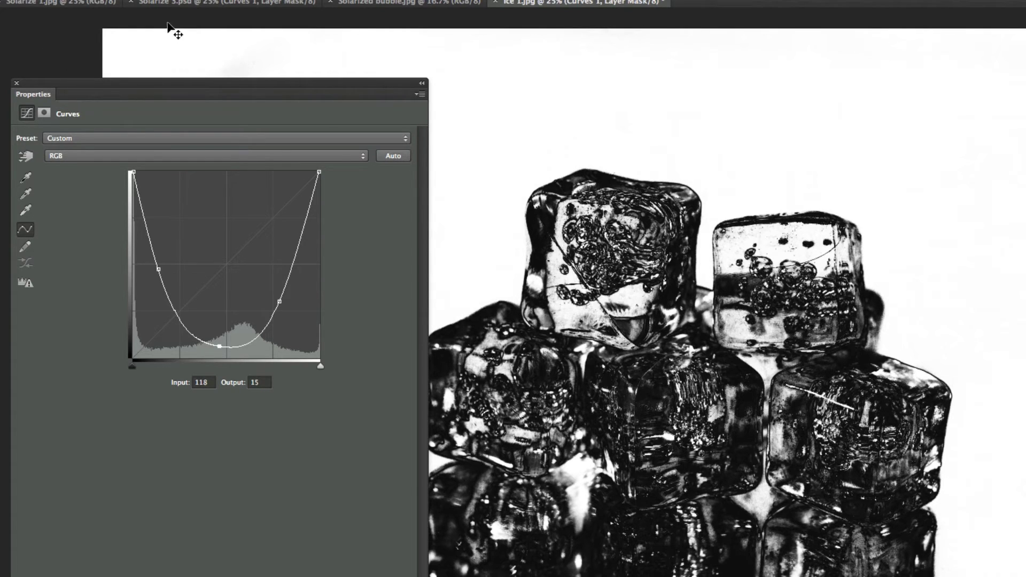
left_click_drag(156, 84, 1013, 103)
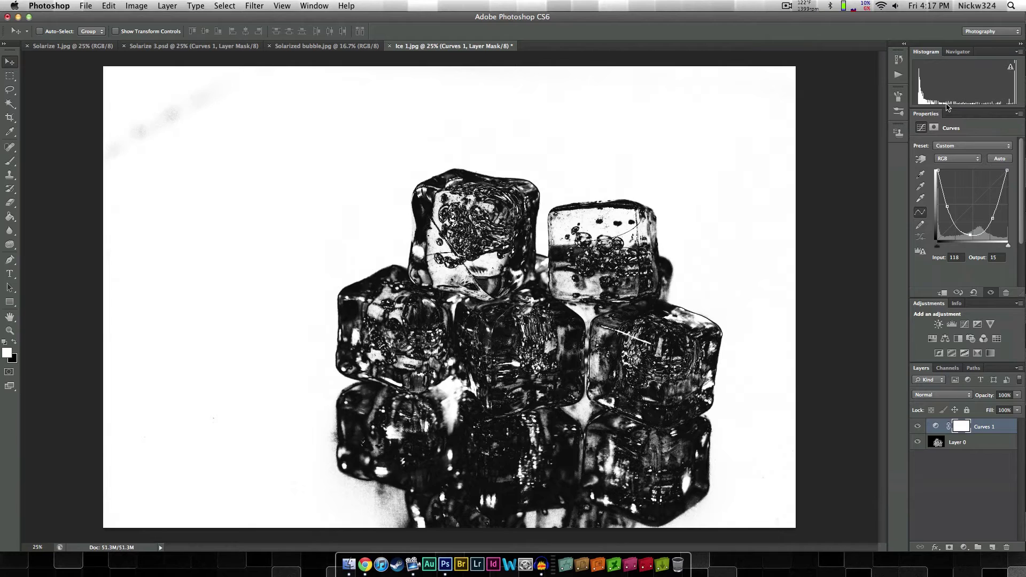